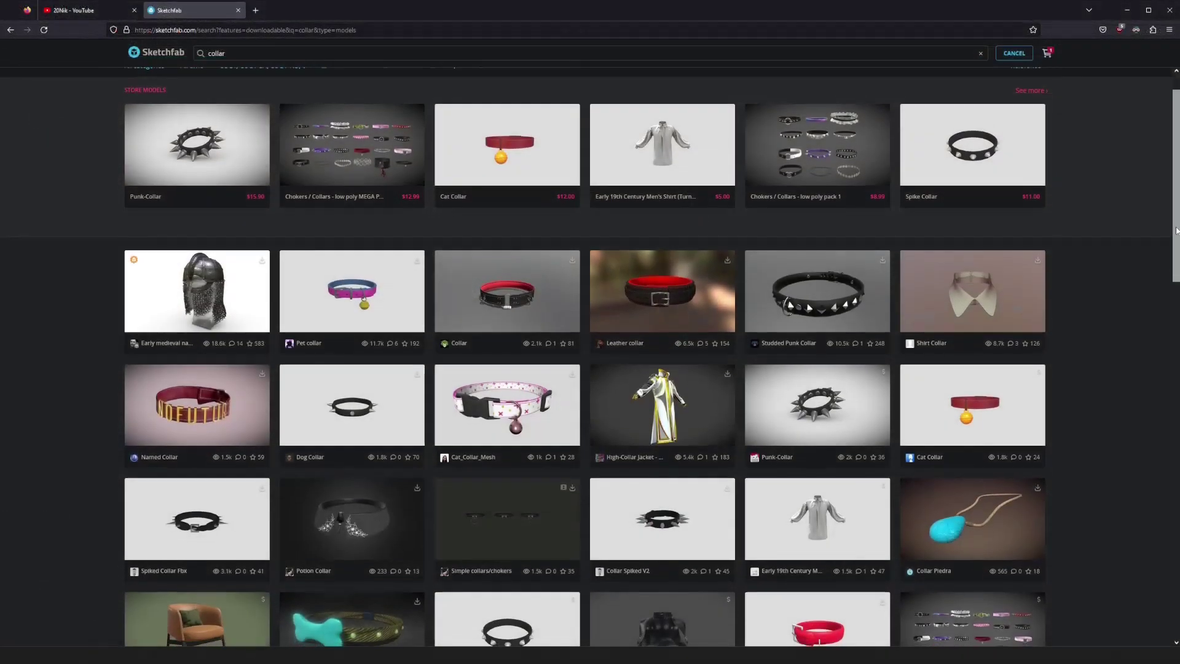
- Browse the downloadable collar models in the Sketchfab search results
scroll(1176, 263, down, 3)
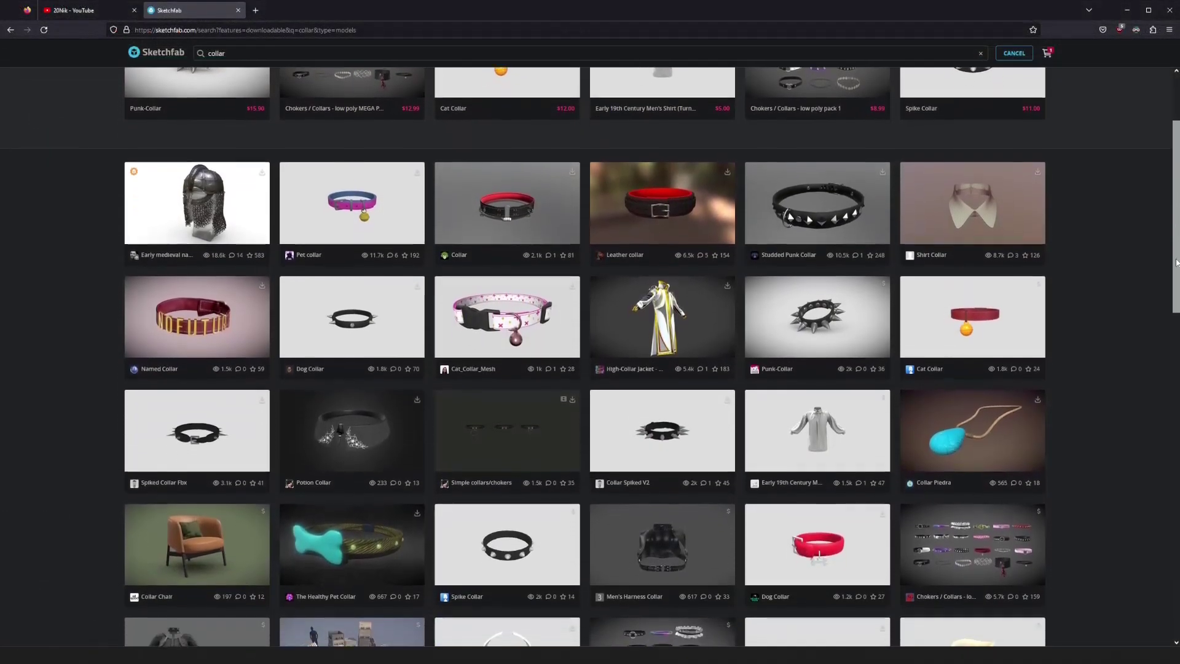
drag(1177, 263, 1177, 297)
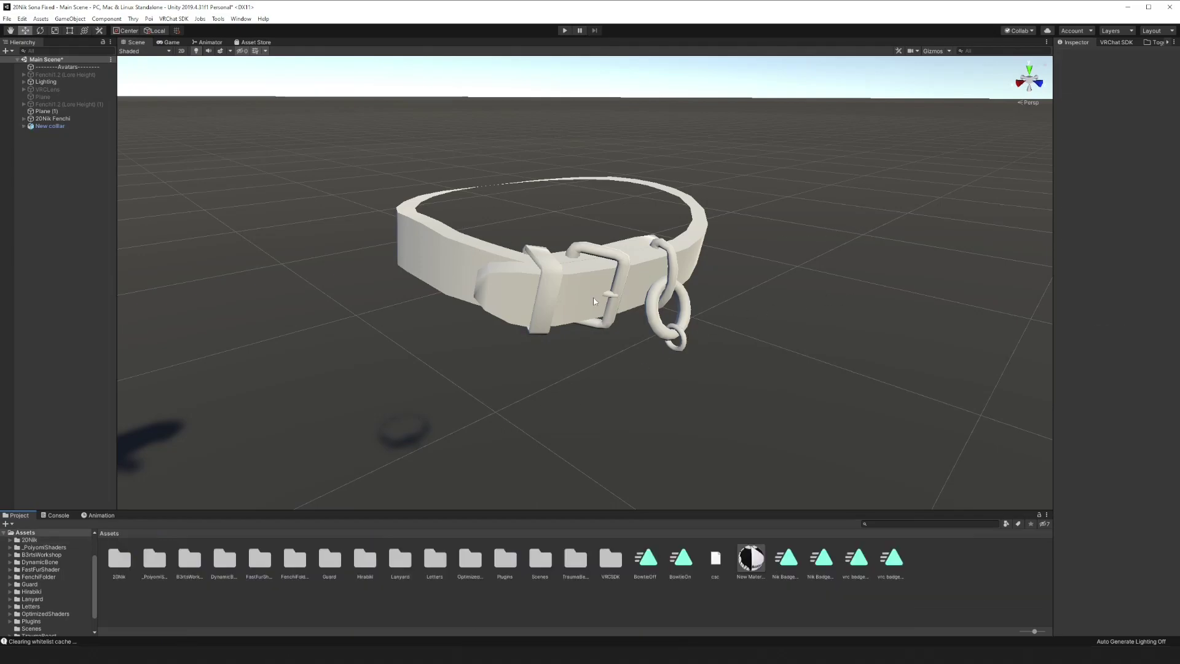
- Switch to Unity, select the Body of the New collar object and locate its mesh among the project assets
click(595, 299)
click(24, 127)
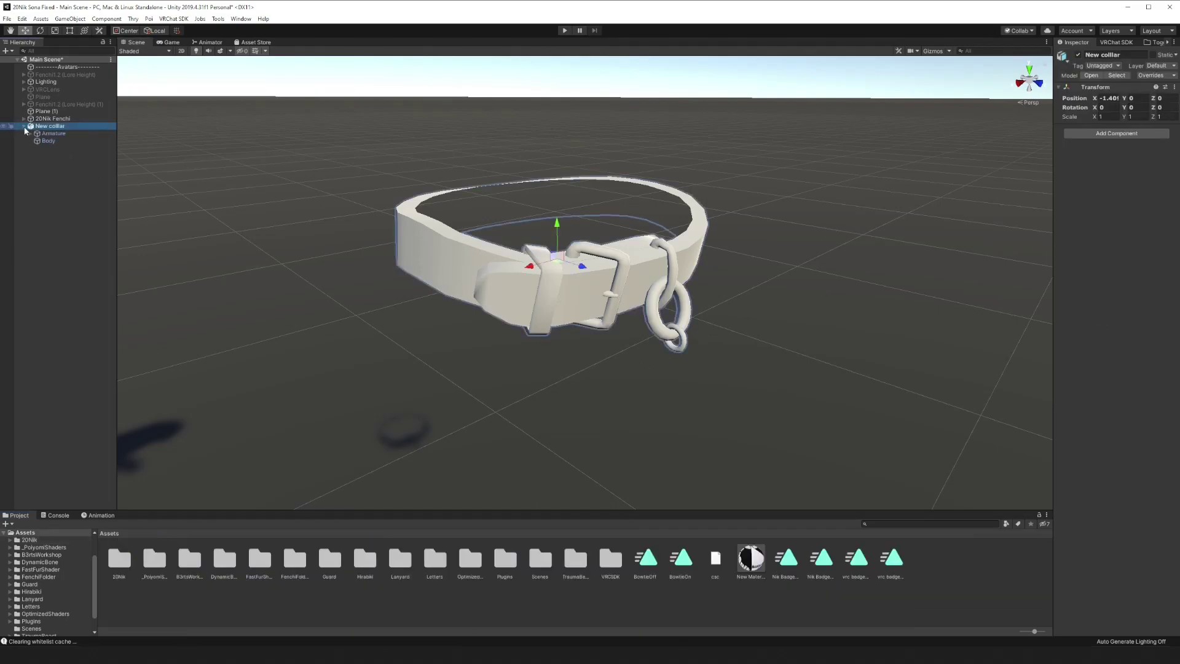
click(47, 140)
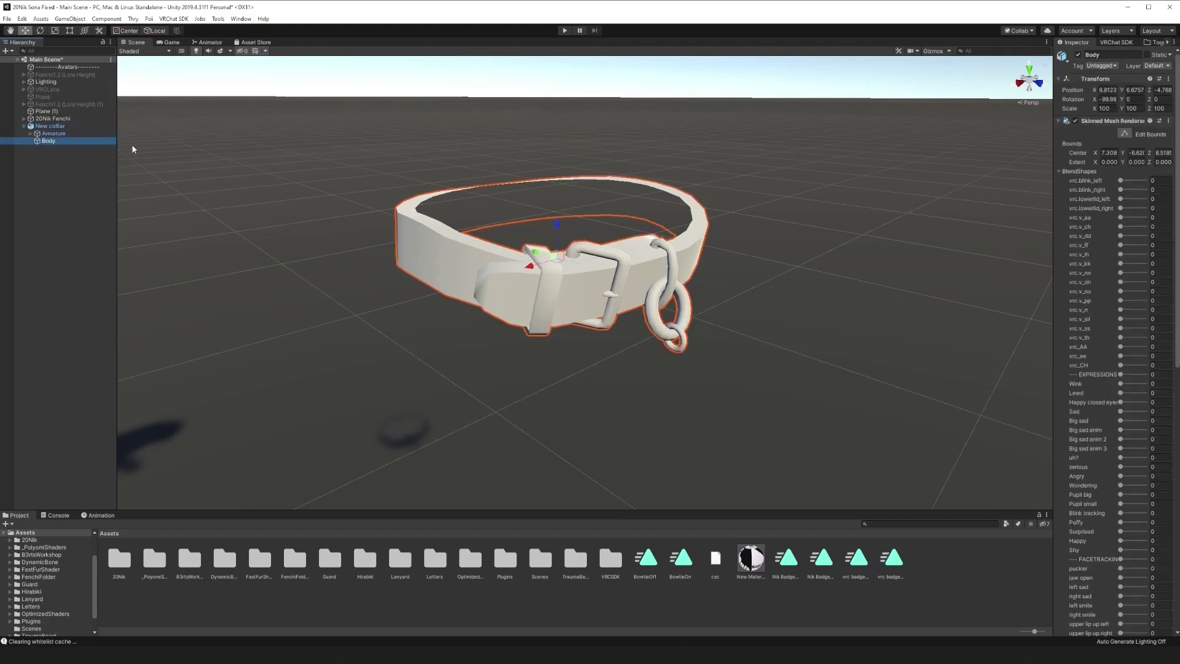
click(1058, 171)
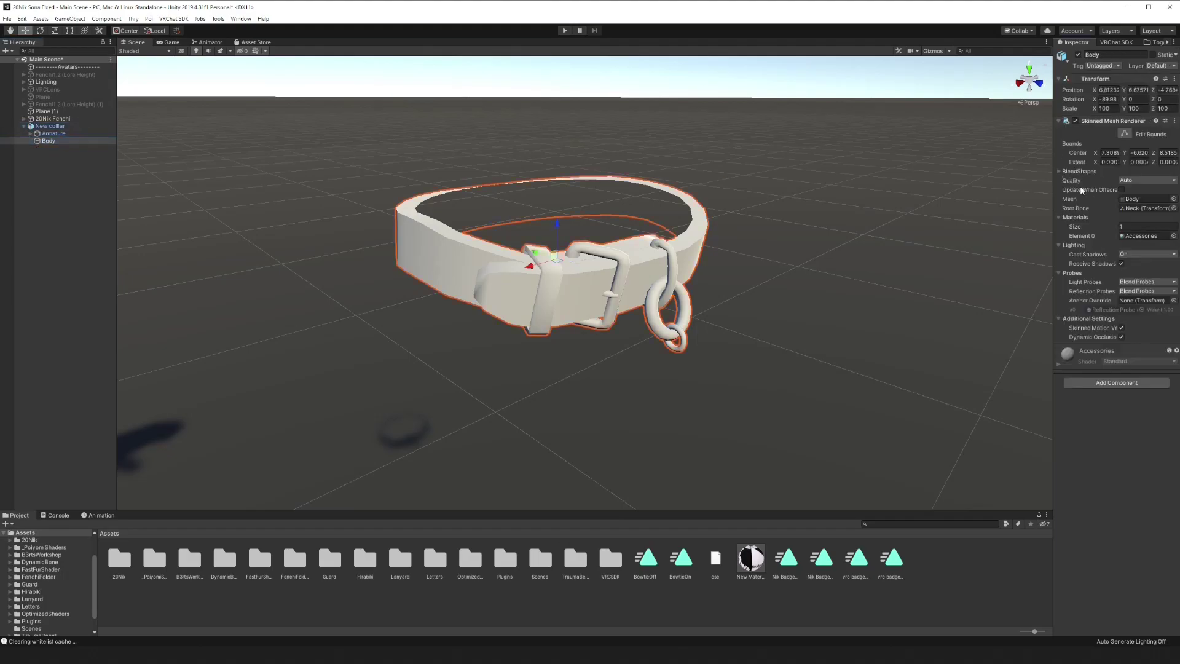
click(1134, 199)
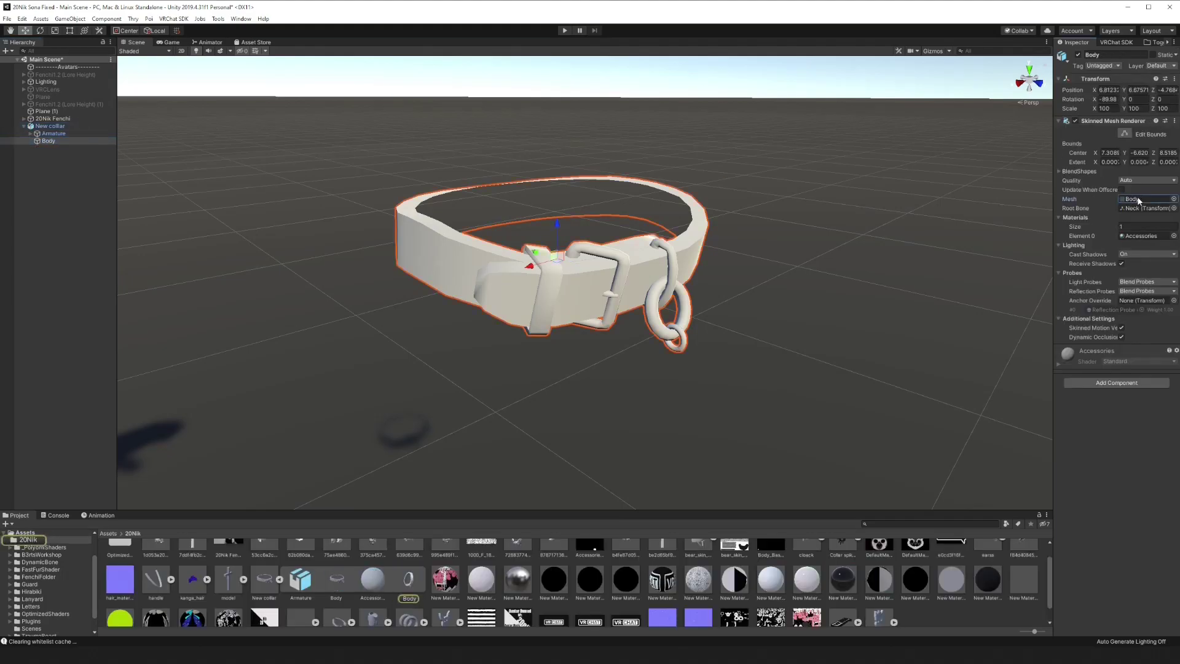
- Reveal the New collar model file in its folder on disk, then close that folder window
right_click(264, 601)
click(295, 352)
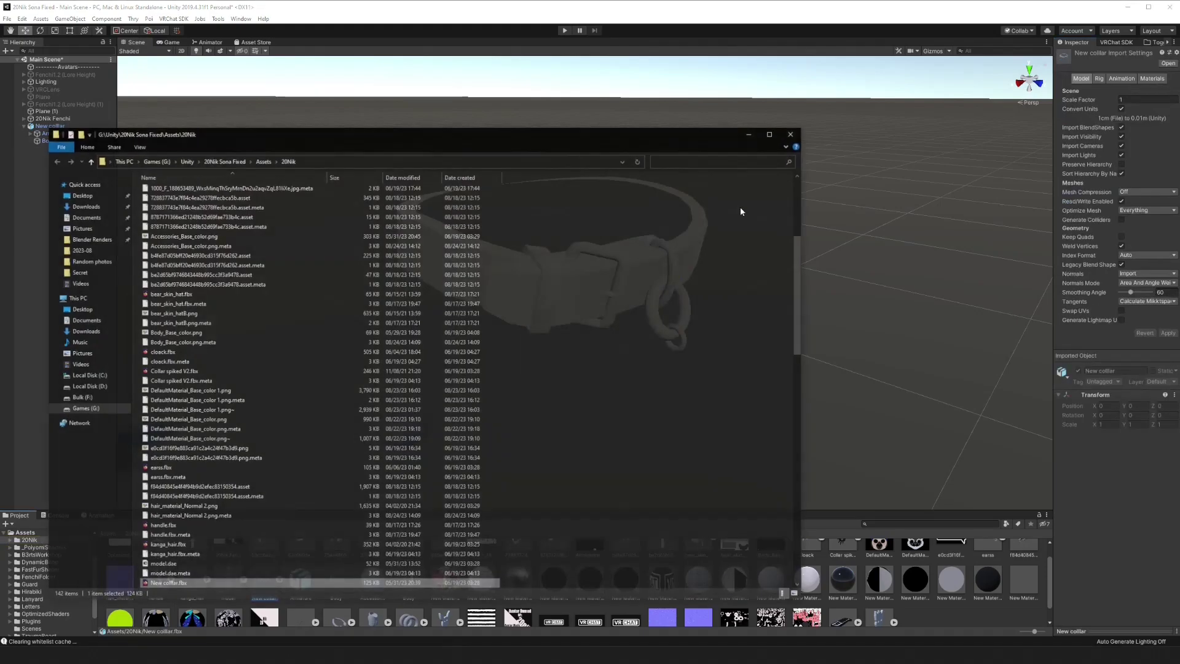
click(790, 134)
click(108, 533)
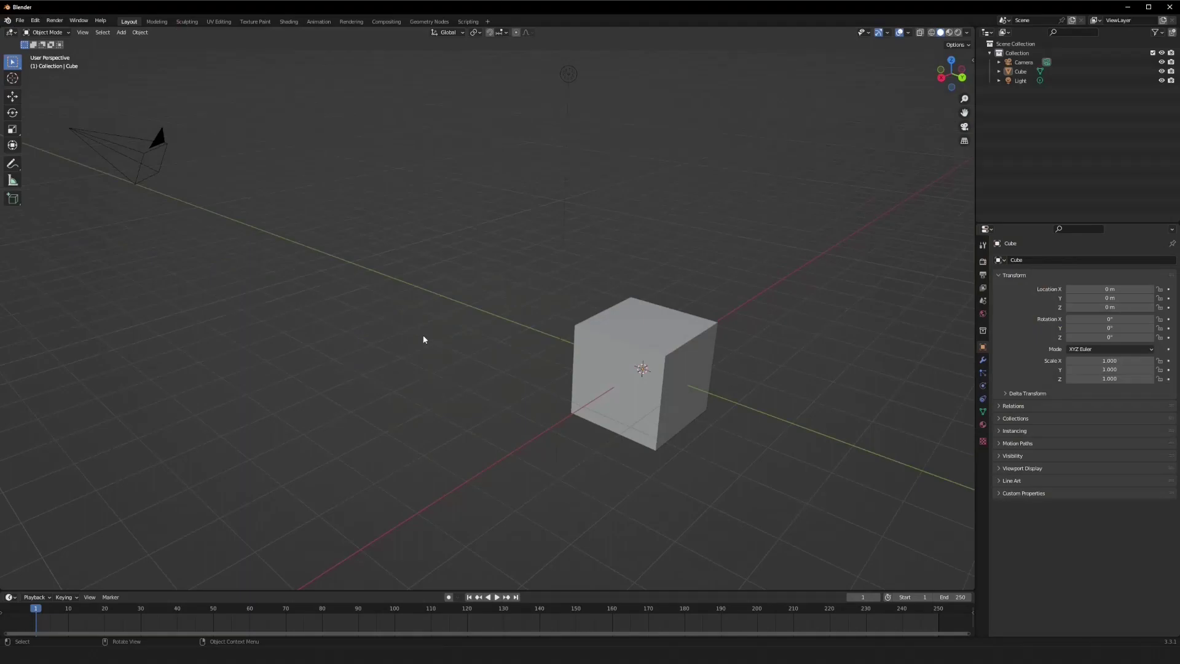
- Switch to Blender and delete the default camera, cube and light
key(a)
right_click(422, 339)
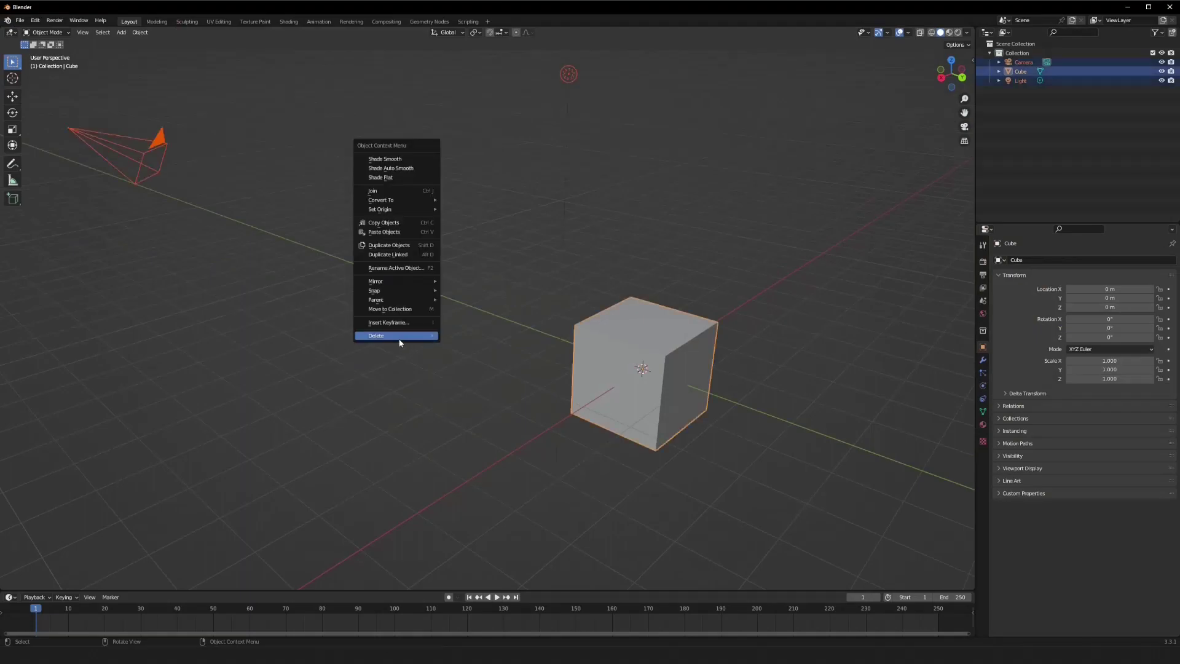
click(400, 338)
- Import New collar.fbx from the Desktop folder as an FBX model
click(20, 20)
mouse_move(40, 148)
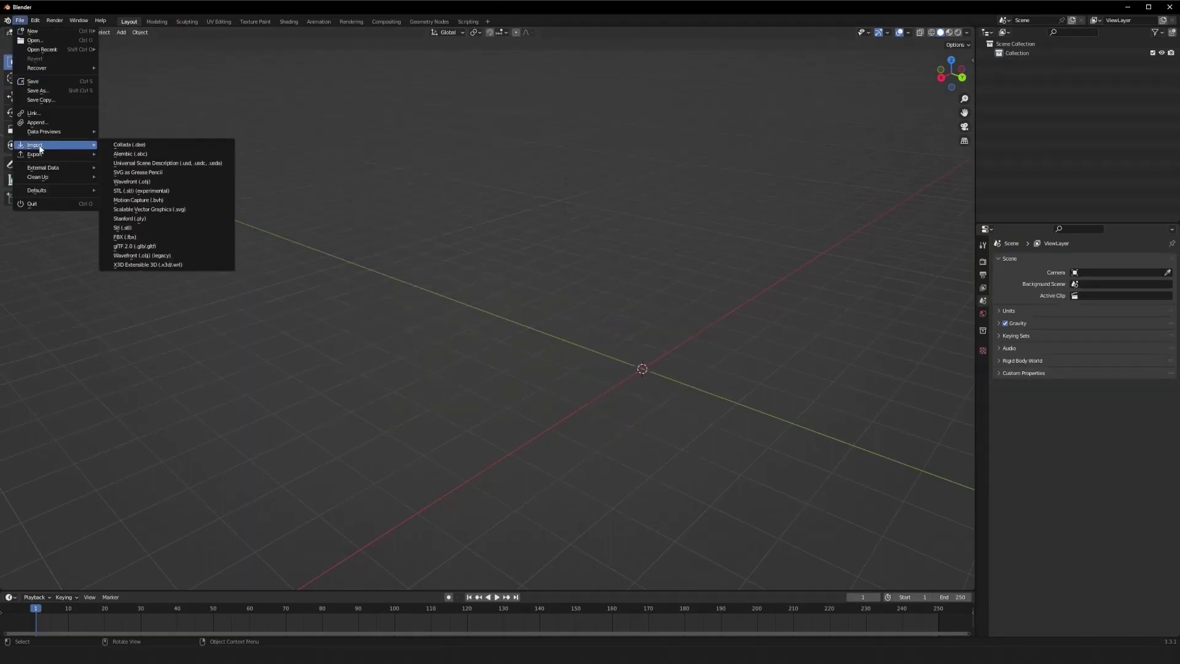
click(125, 237)
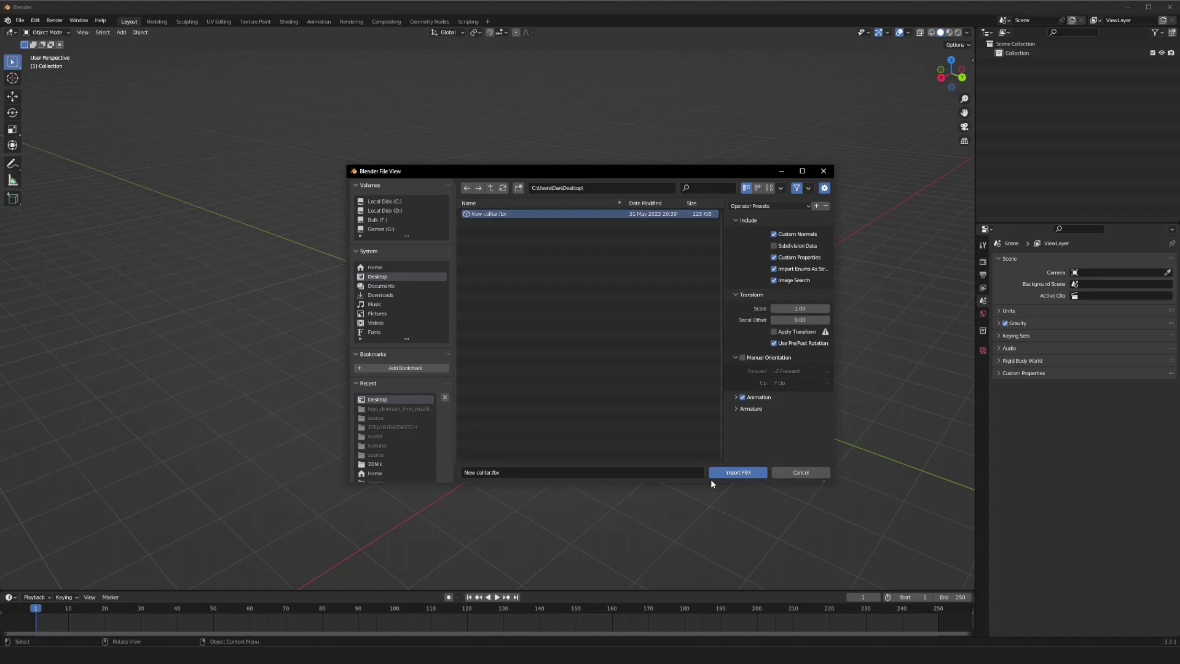
click(737, 472)
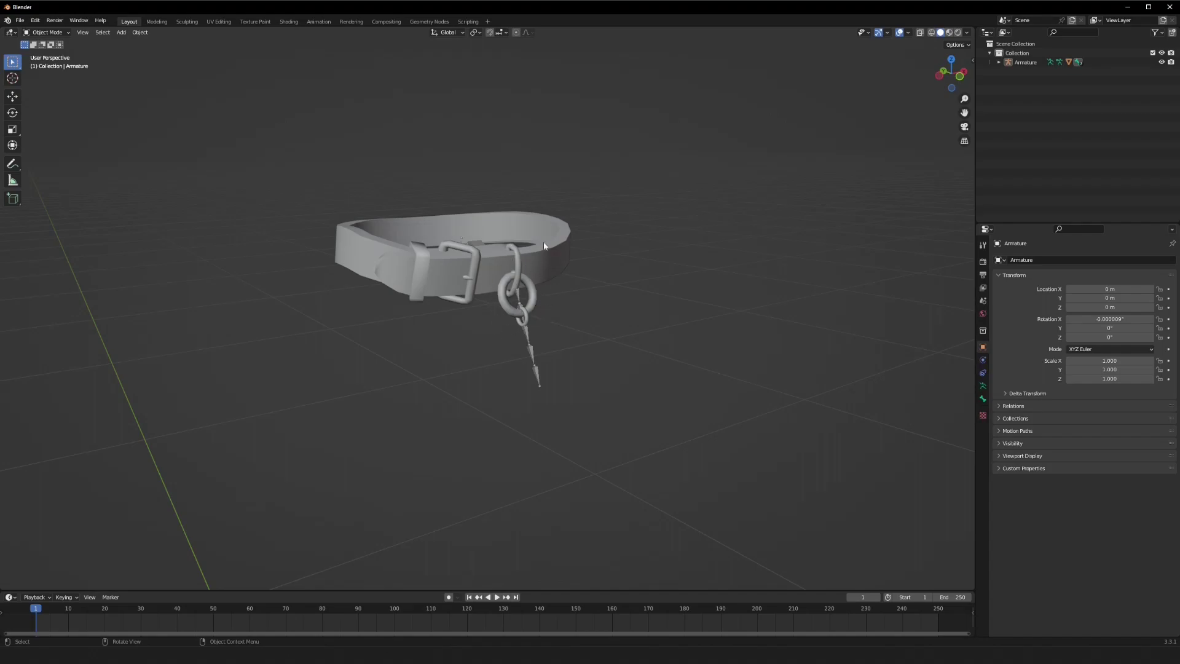
- Edit the collar's Body mesh and delete the linked strap, loop and main buckle geometry
click(438, 266)
click(46, 32)
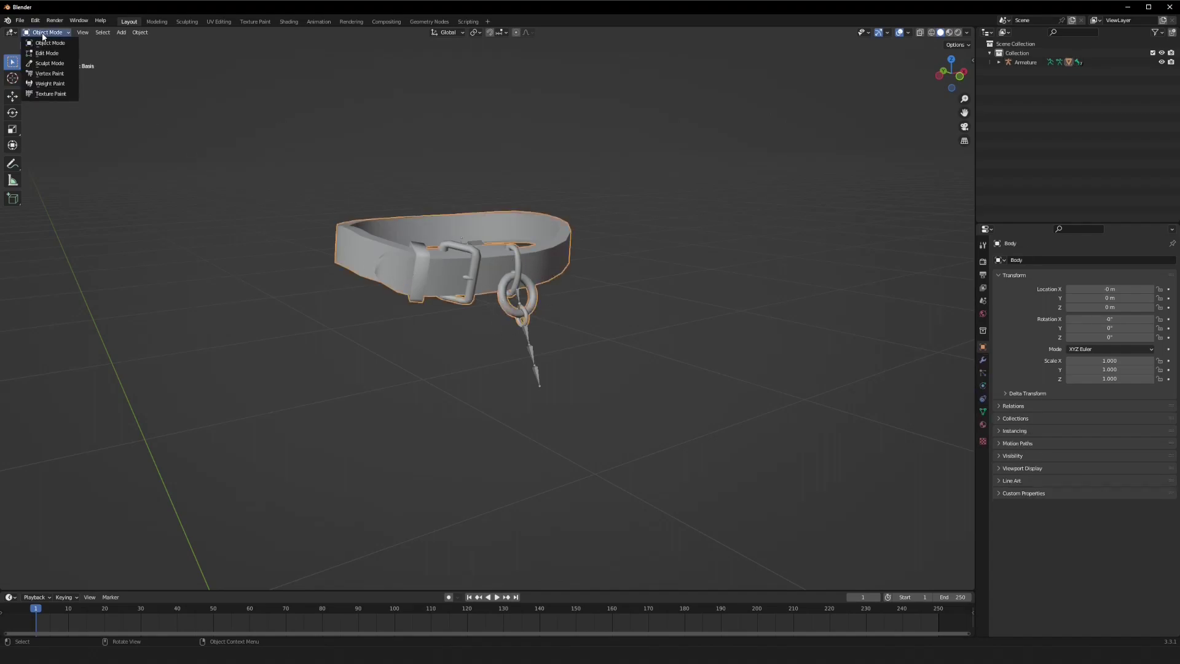
click(49, 61)
scroll(291, 403, up, 3)
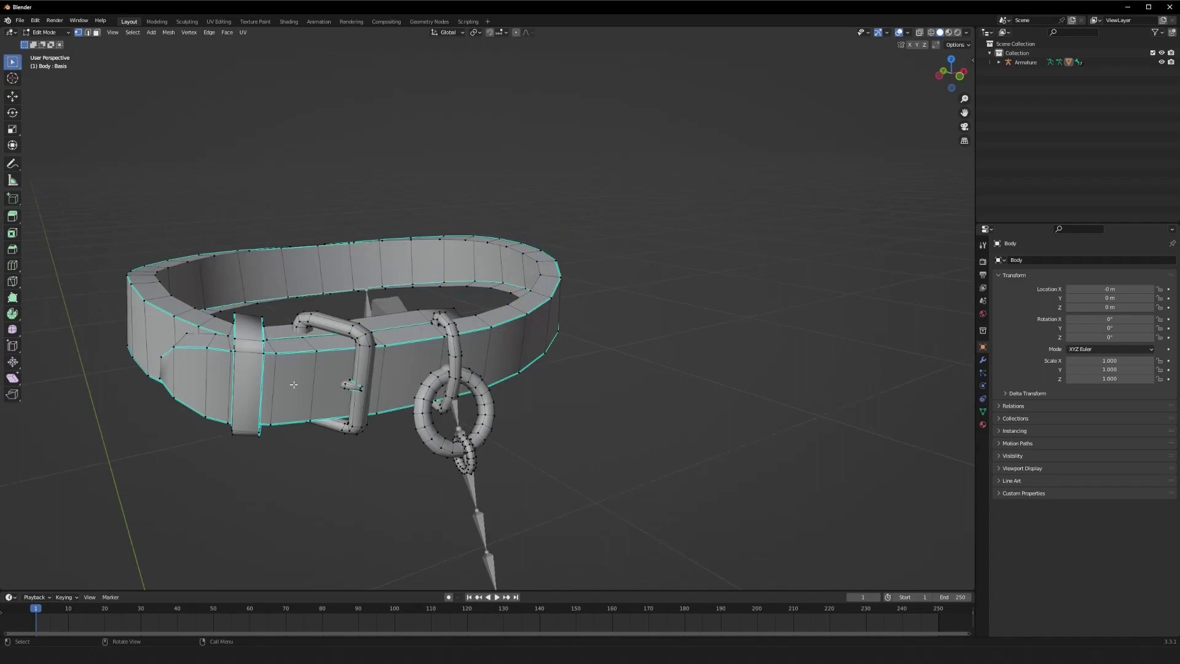
key(l)
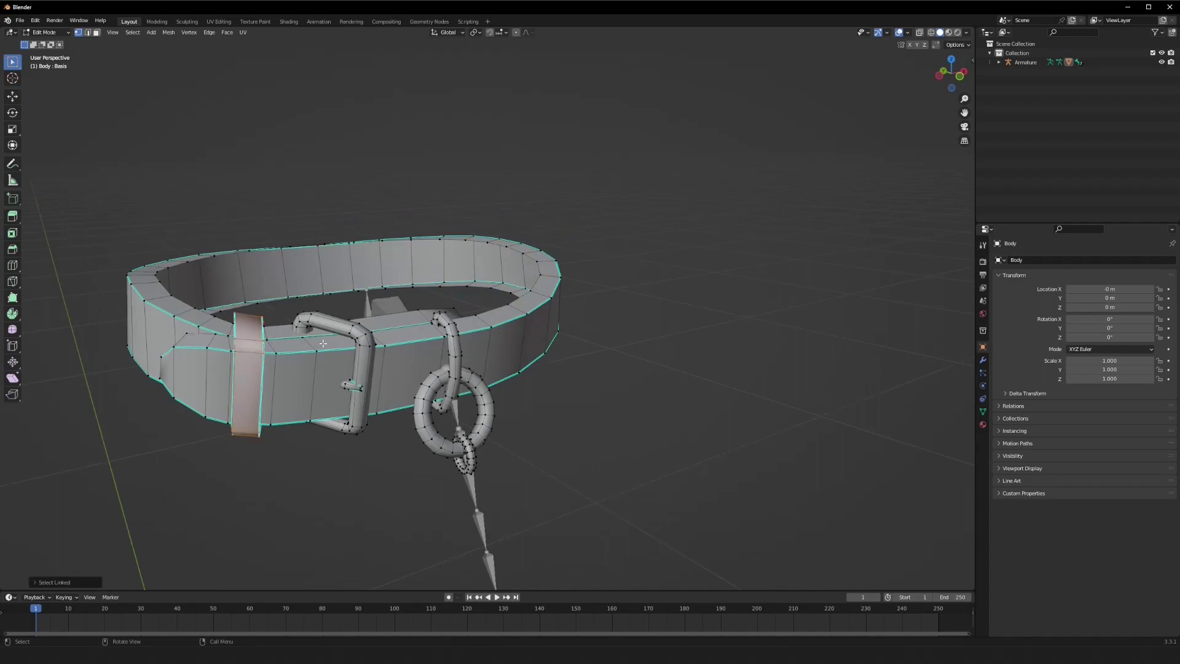
key(l)
key(l)
right_click(323, 353)
click(311, 353)
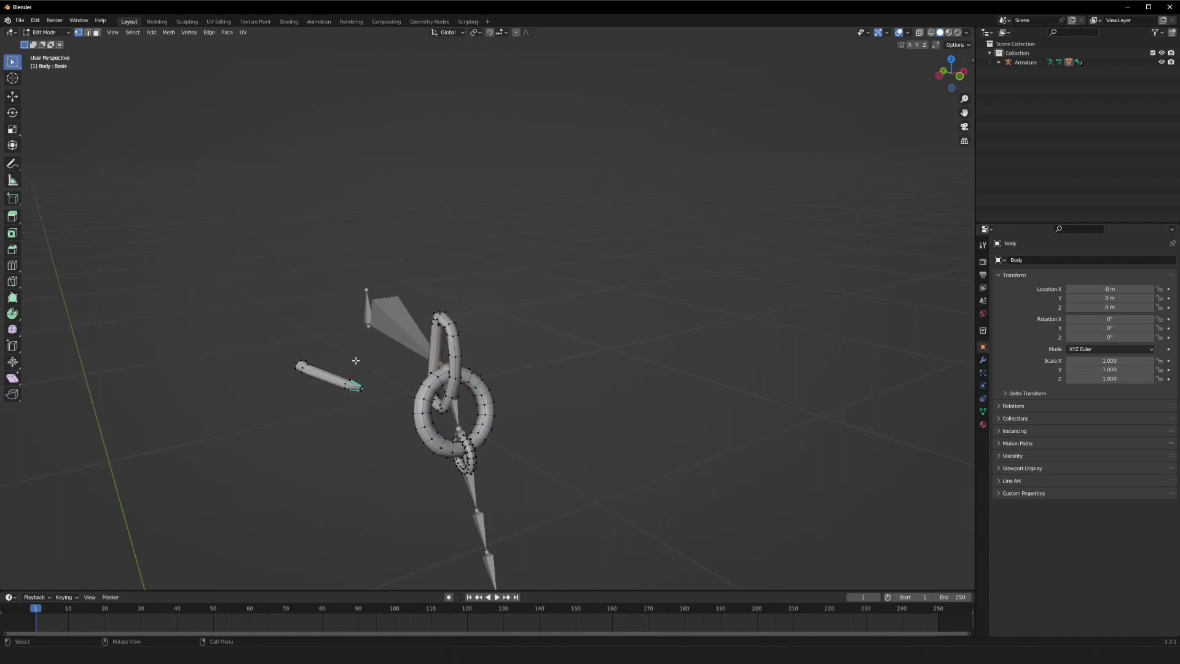
- Delete the leftover buckle pin so that only the hanging rings remain in the mesh
shift+middle_drag(356, 360, 404, 310)
key(l)
right_click(378, 323)
click(378, 323)
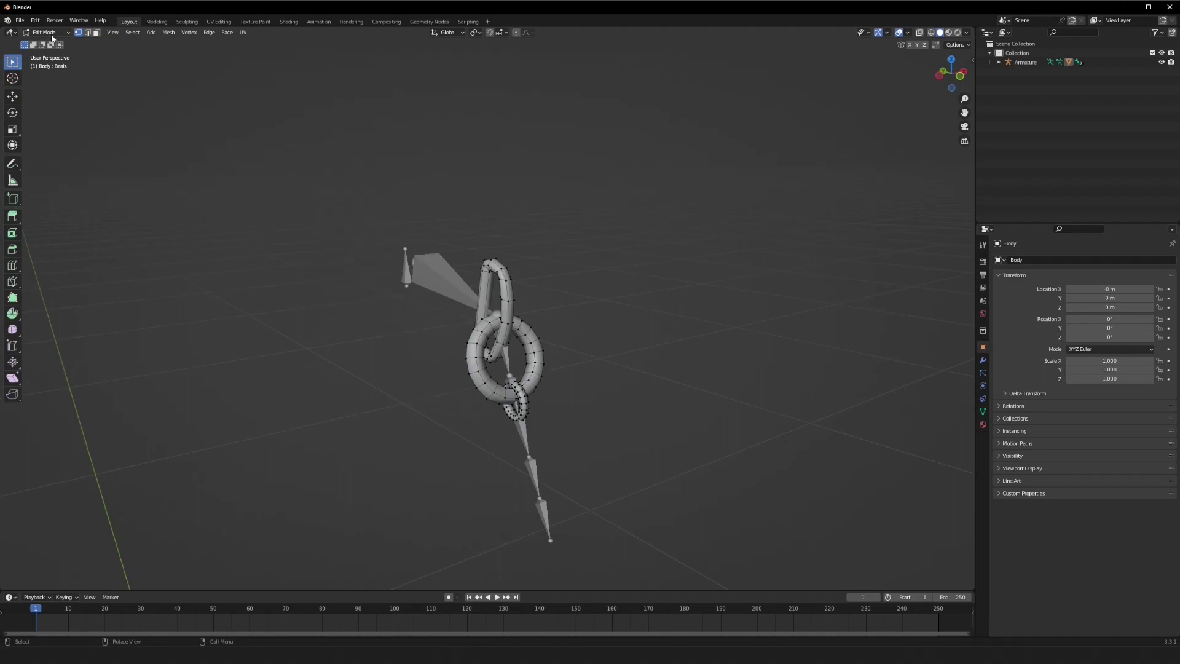
- Return the mesh to Object Mode, export the rings and armature as an FBX file and minimize Blender
click(46, 32)
click(43, 41)
click(20, 21)
mouse_move(33, 154)
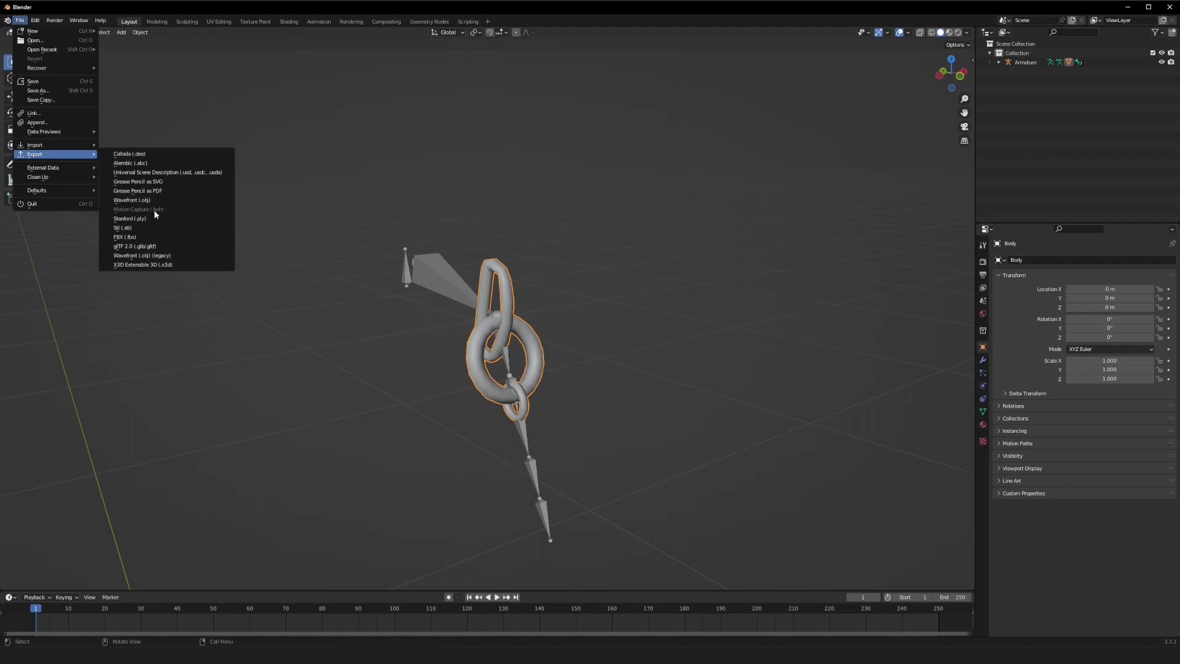
click(135, 234)
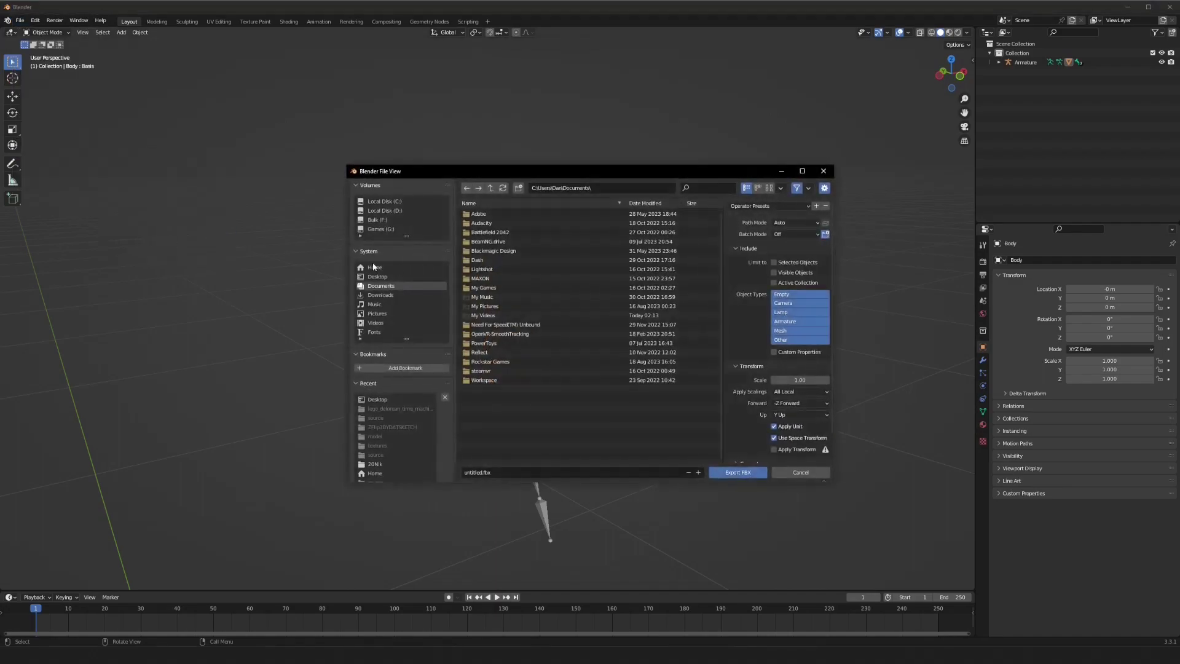
click(741, 472)
click(1127, 7)
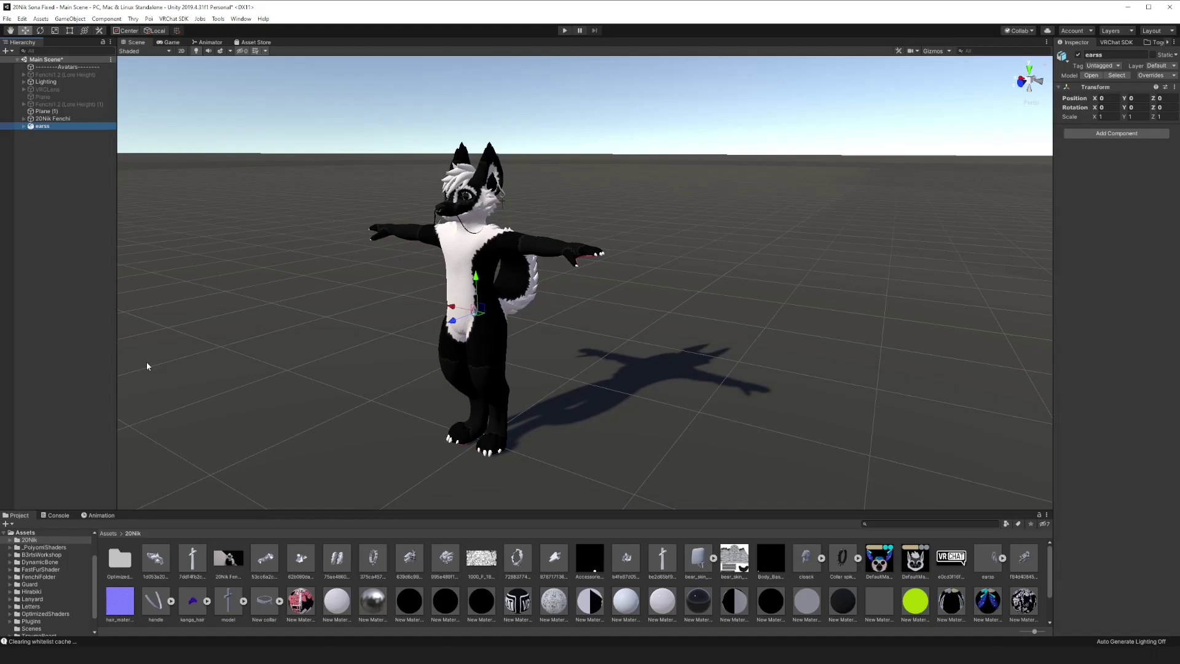
- Move the earss ring model away from the avatar to about X -1.89 in the Unity scene
drag(469, 306, 706, 356)
alt+right_drag(707, 357, 798, 306)
alt+drag(798, 305, 489, 275)
scroll(489, 276, up, 5)
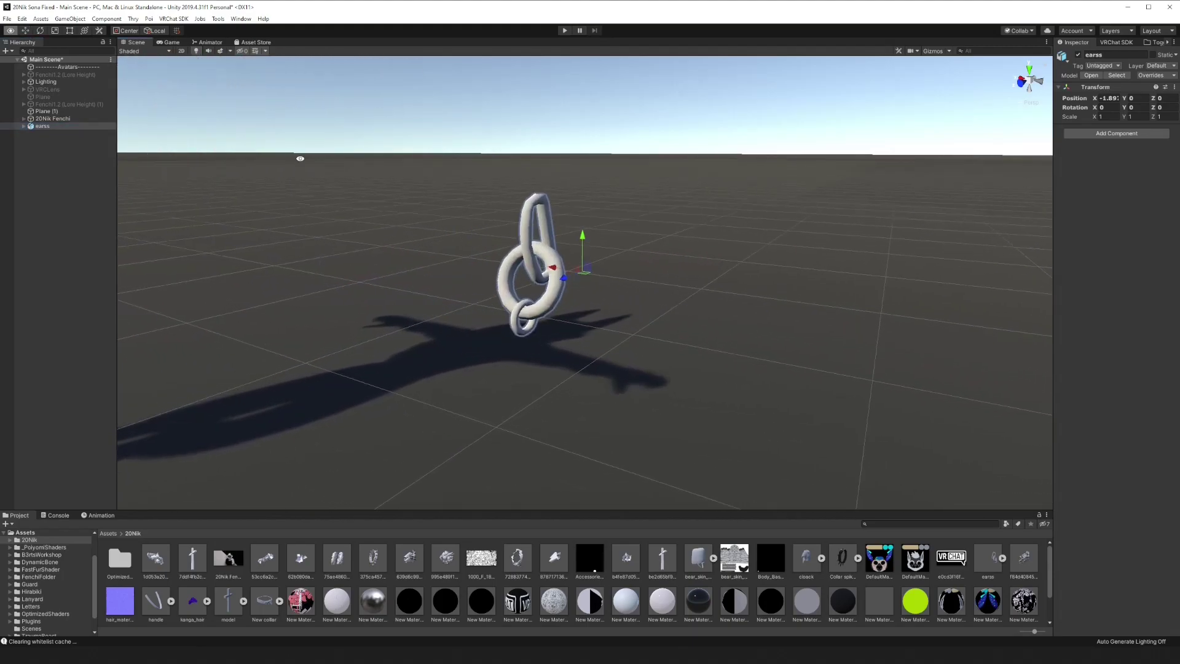
- Scale the earss ring model up uniformly to about 2.925
click(85, 30)
drag(582, 271, 649, 303)
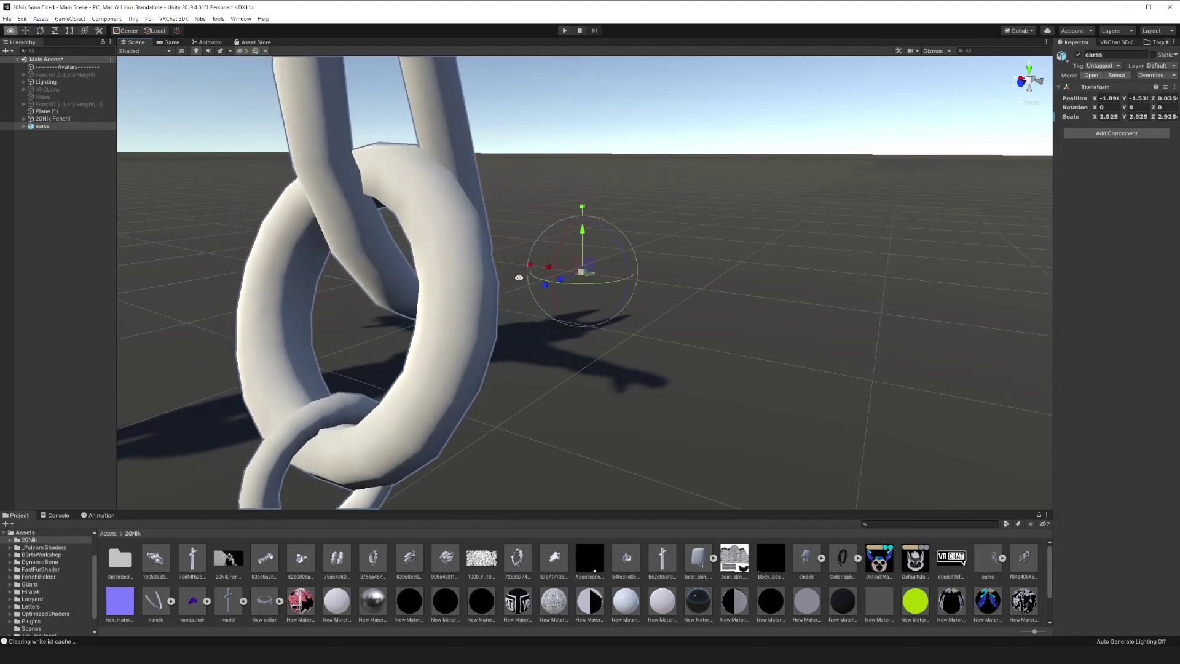
right_drag(519, 277, 377, 313)
- Expand the earss armature to its collar bones, try rotating the Collar1 bone and undo the rotations
click(24, 126)
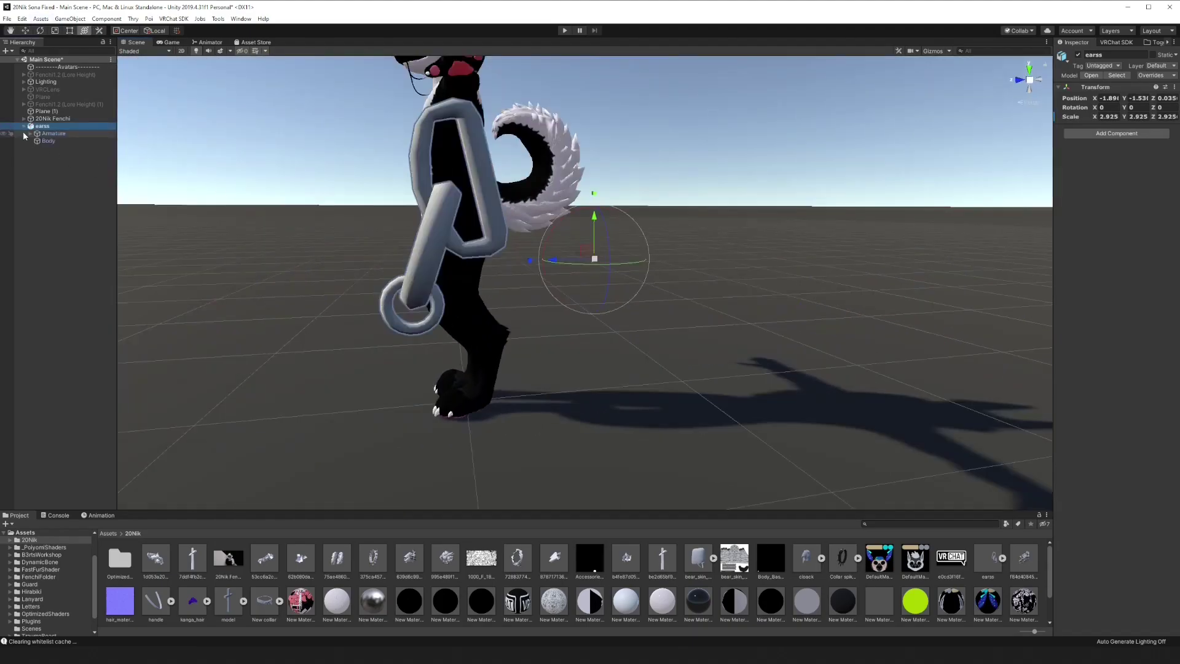
click(30, 133)
click(37, 140)
click(42, 148)
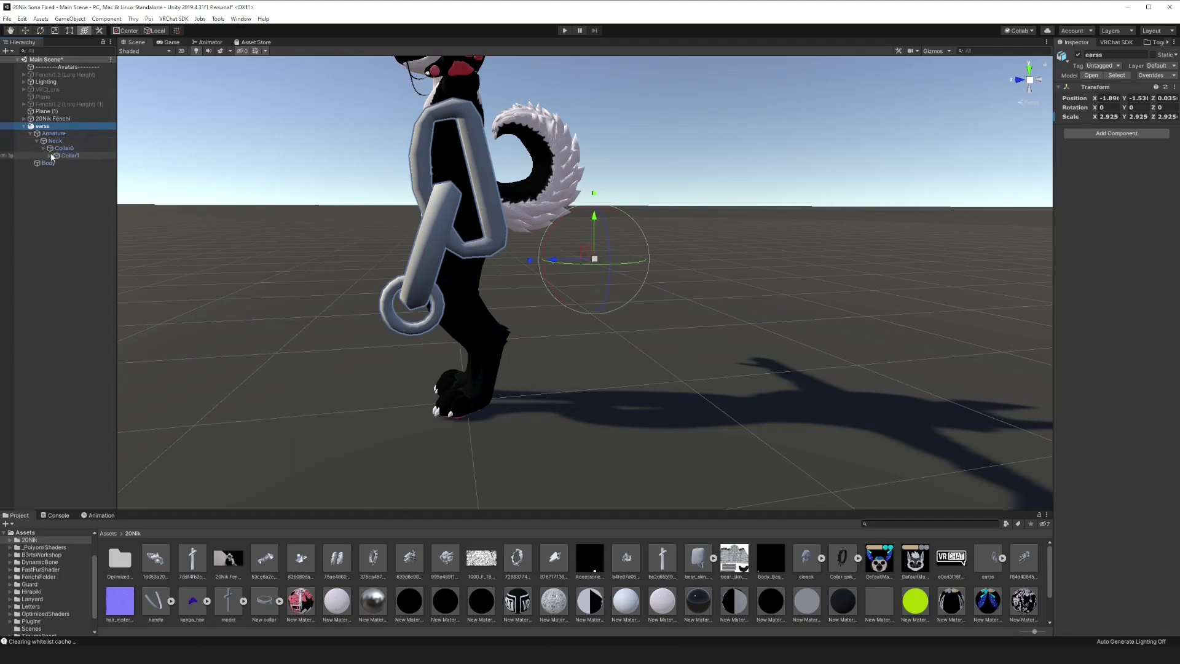
click(50, 155)
click(78, 156)
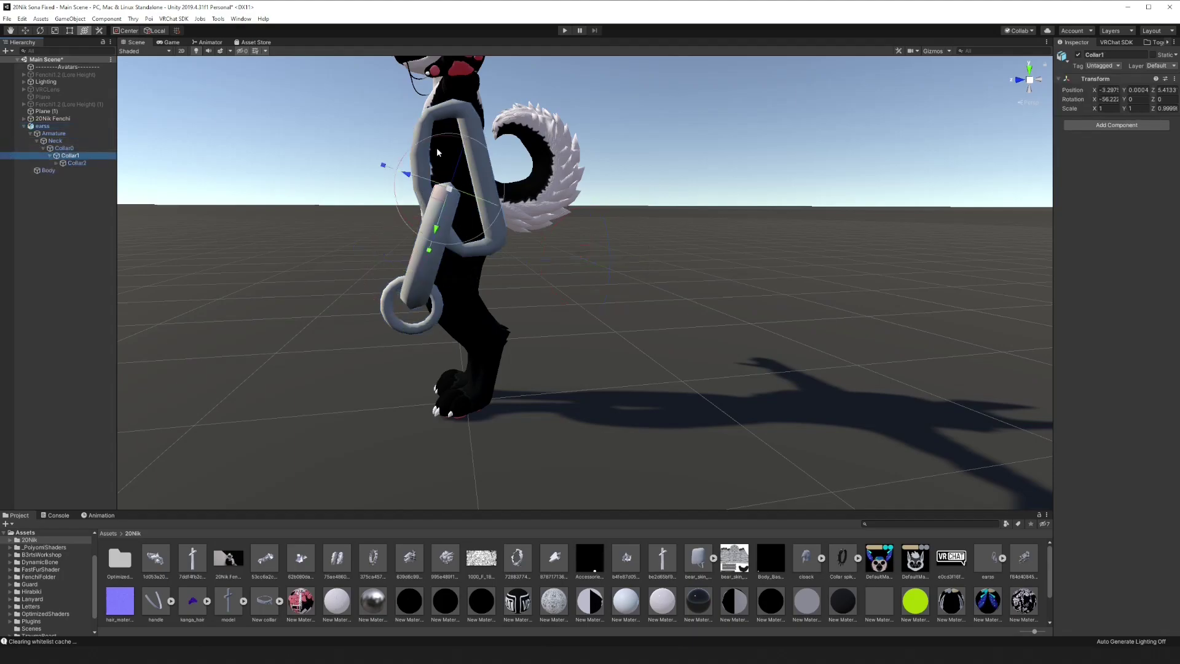
drag(438, 153, 468, 275)
drag(424, 242, 671, 258)
key(ctrl+z)
key(ctrl+z)
key(ctrl+z)
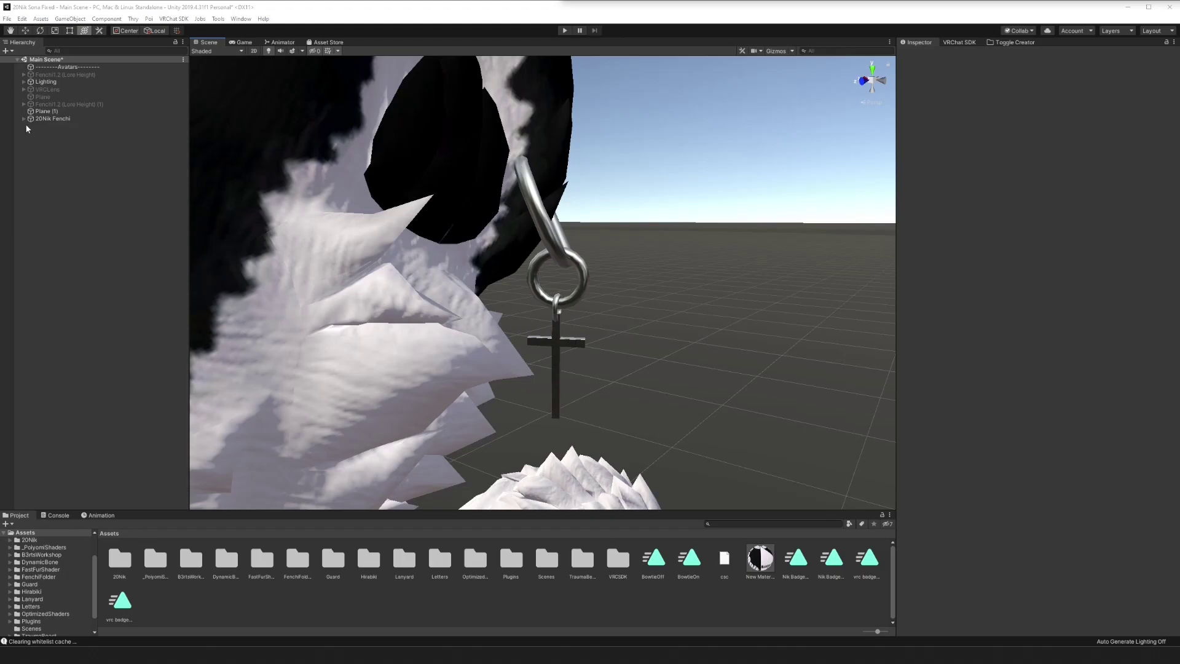
- Examine the finished earring's Body mesh, the Phys Bone settings on Collar2 and the Collar3 bone, undoing any test rotation
click(577, 267)
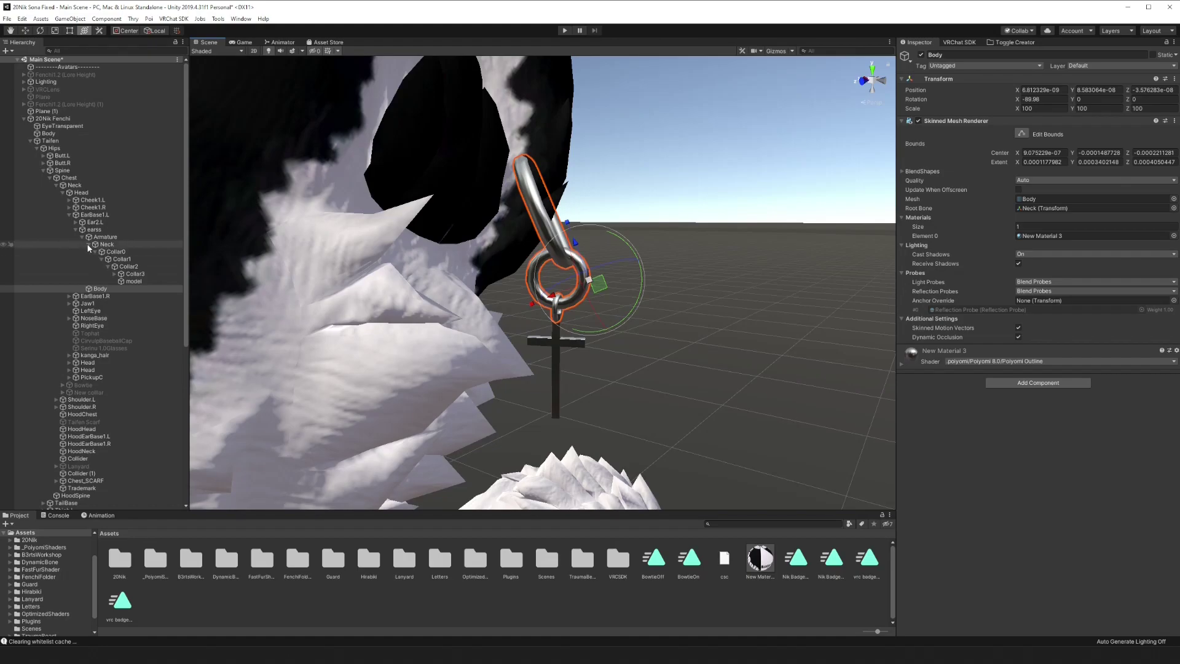
scroll(92, 252, down, 2)
scroll(98, 258, up, 2)
click(129, 267)
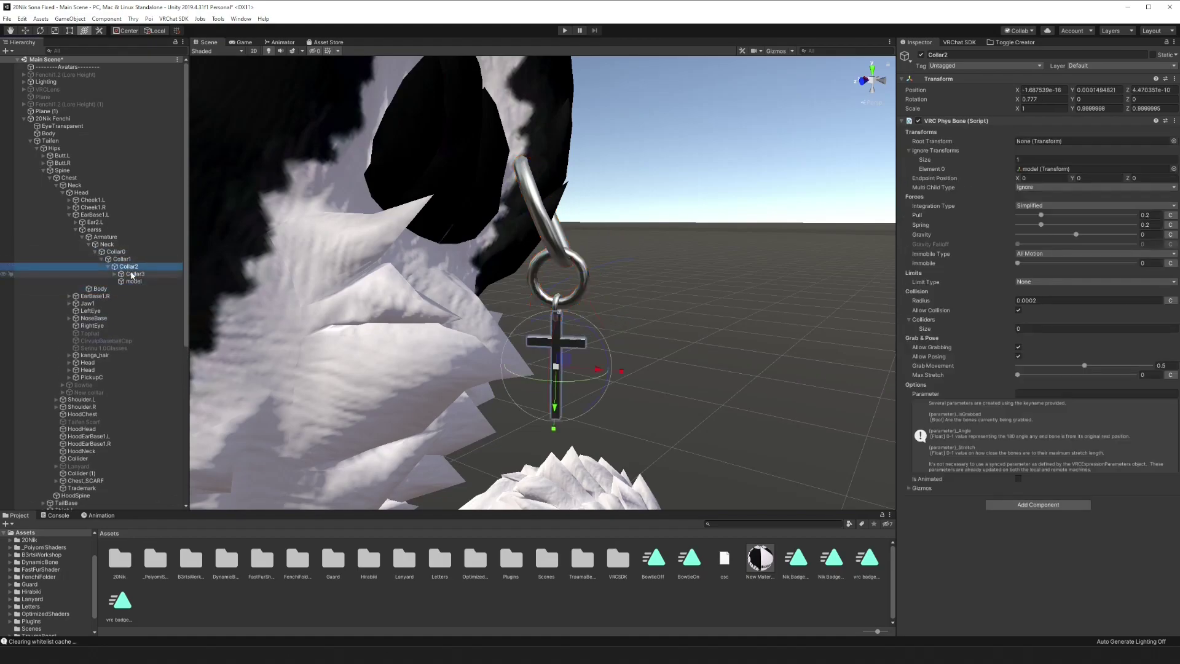
click(133, 274)
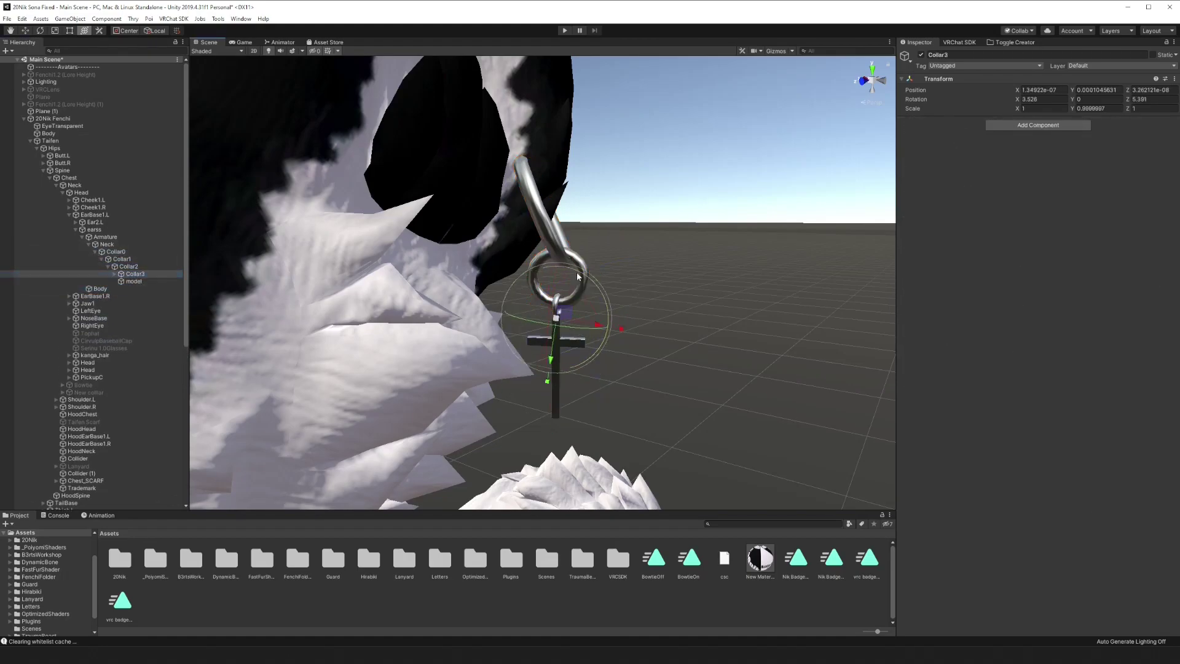
key(ctrl+z)
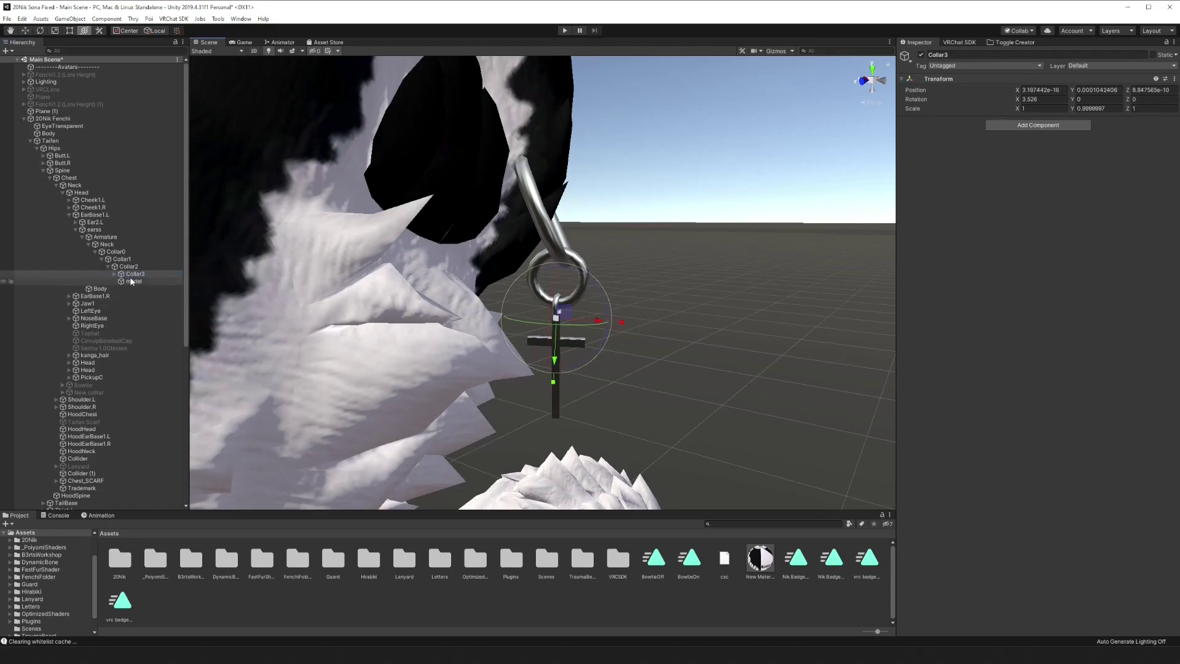
- Collapse the avatar's Taifen armature and add the cross model from the 20Nik folder to the scene
click(30, 140)
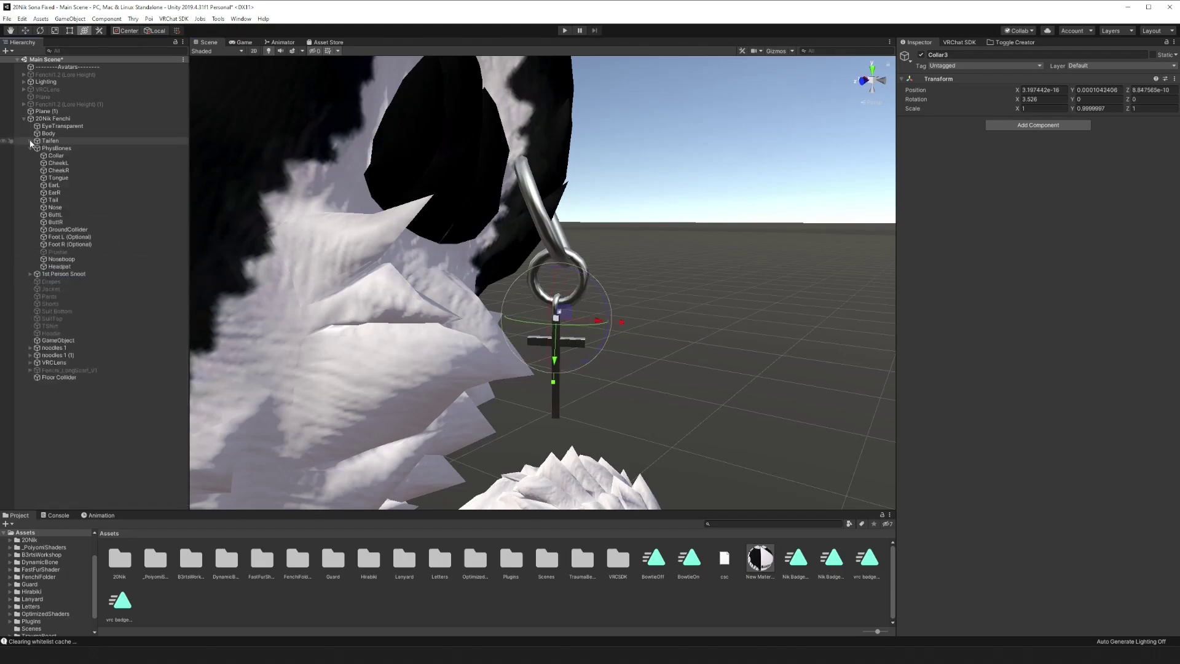
double_click(120, 558)
drag(368, 599, 482, 215)
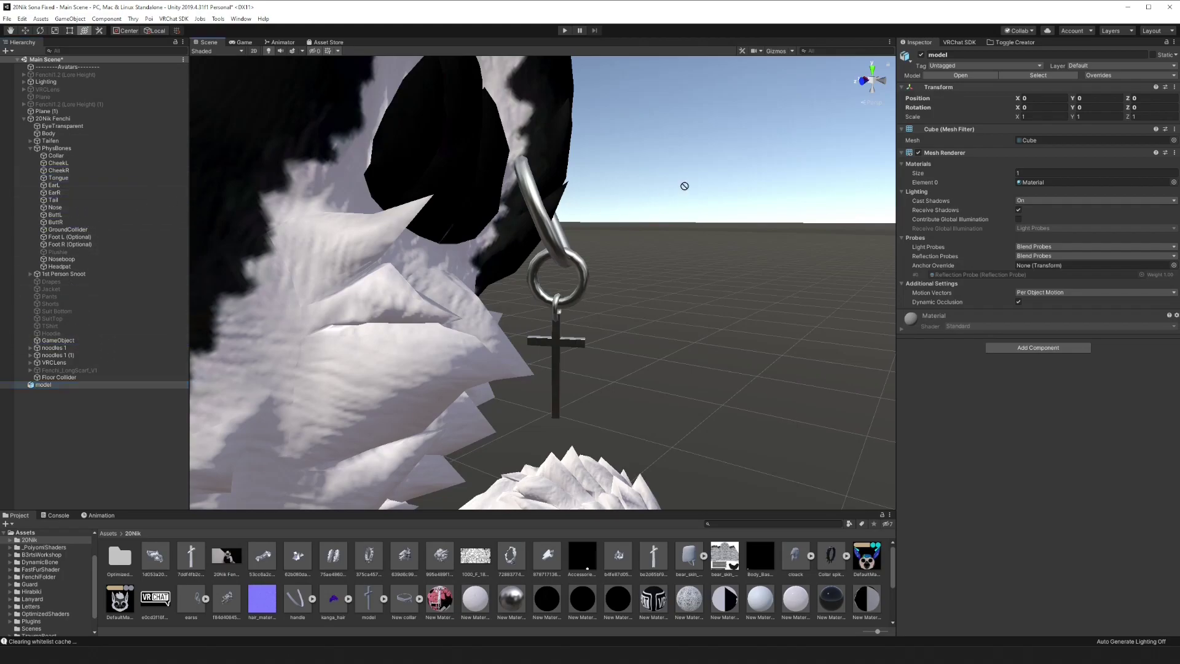
scroll(443, 328, down, 10)
middle_drag(443, 329, 455, 179)
scroll(455, 179, down, 4)
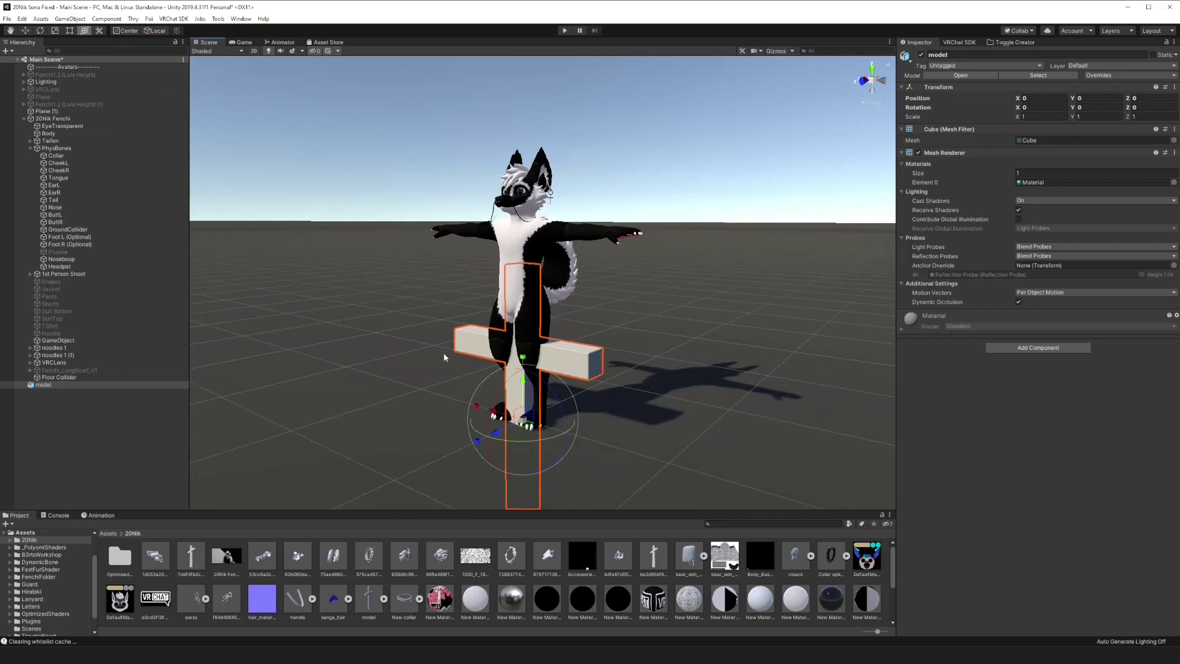
- Scale the cross model down to about 0.125 and place it beside the avatar's ear at about X -0.272, Y 1.415
alt+drag(446, 358, 323, 403)
drag(493, 382, 601, 178)
alt+drag(608, 331, 552, 335)
scroll(469, 271, up, 12)
drag(593, 281, 596, 143)
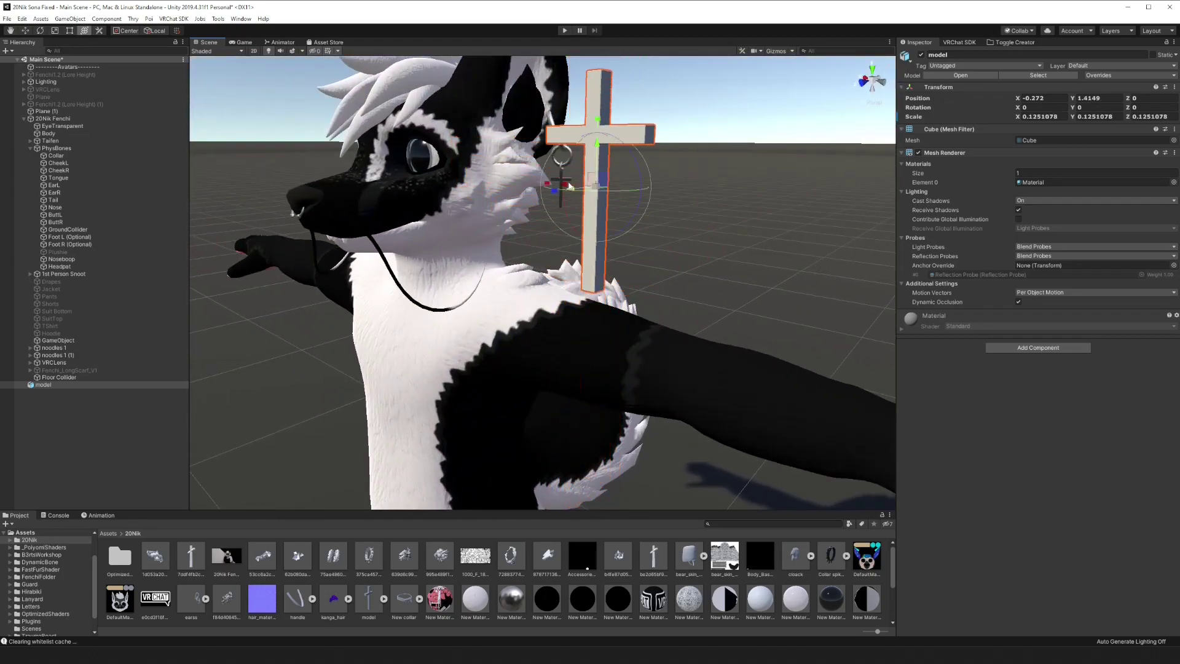
alt+drag(578, 201, 514, 232)
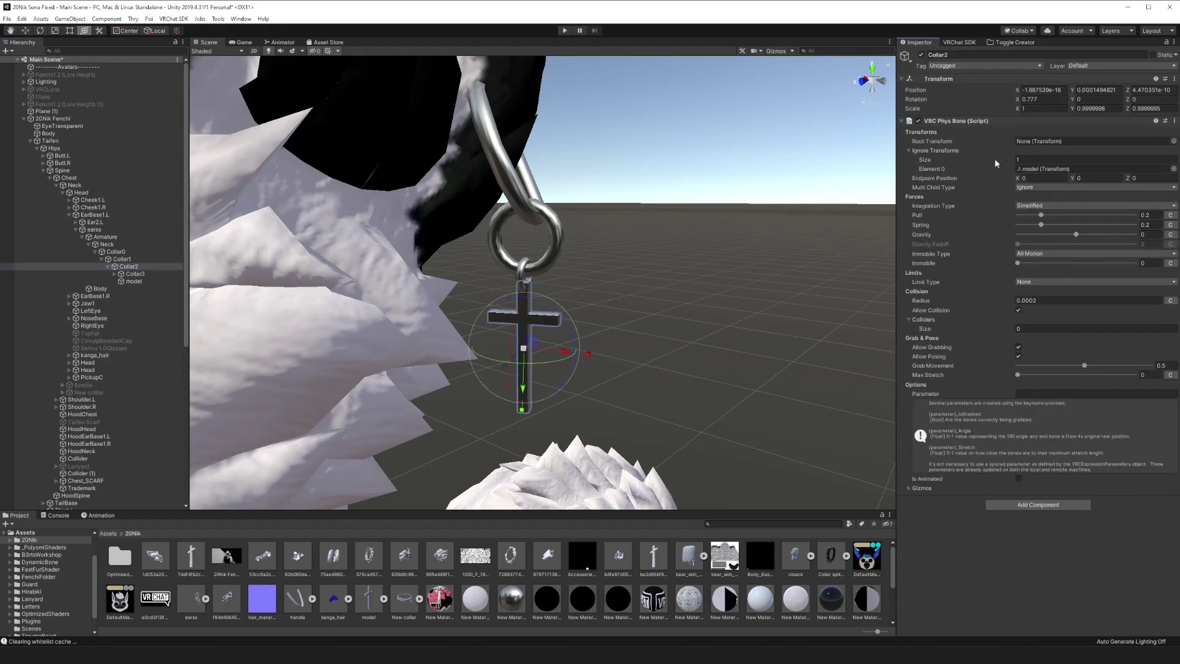
- Examine the Ignore Transforms entries of the Phys Bone on Collar2, including the model entry, and clear the selection
click(1030, 158)
click(614, 161)
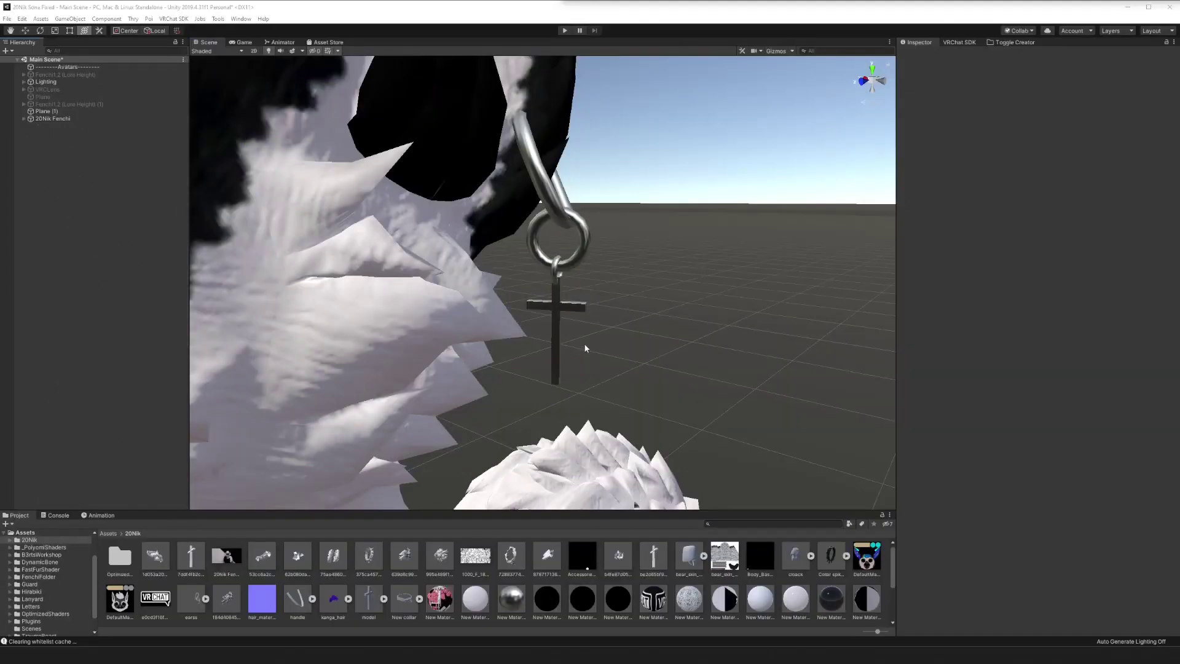
- Expand the 20Nik Fenchi avatar's Taifen armature to the EarBase1.L bone and inspect its Ear2.L and earss children
click(23, 118)
click(29, 141)
click(29, 141)
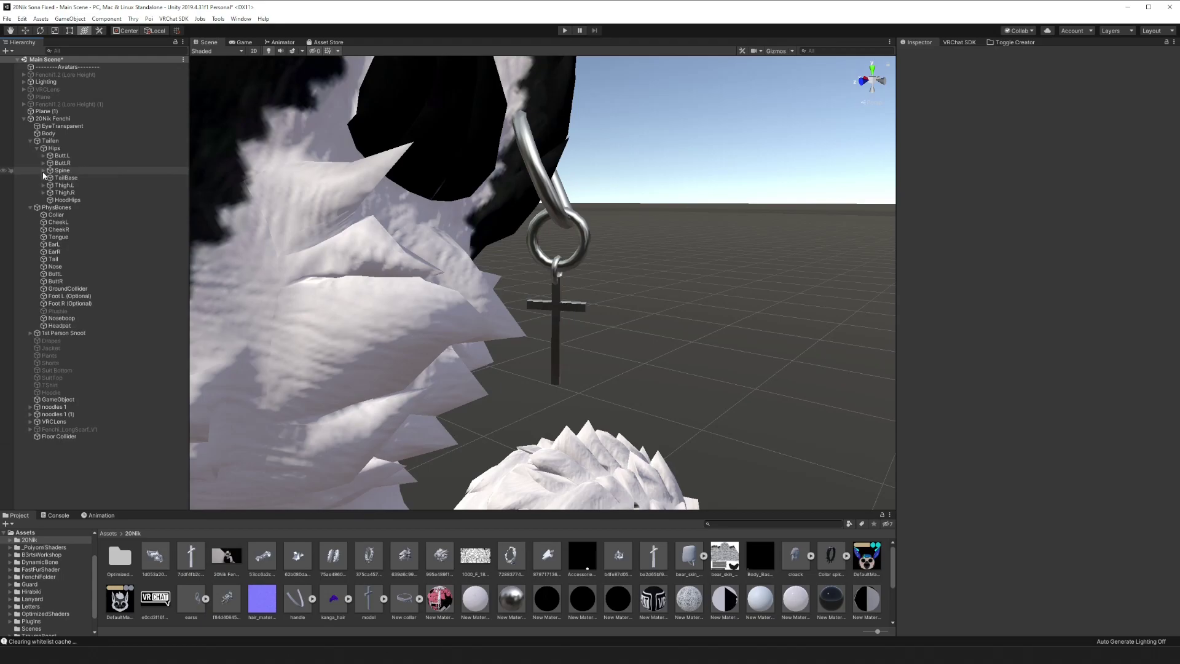
click(43, 171)
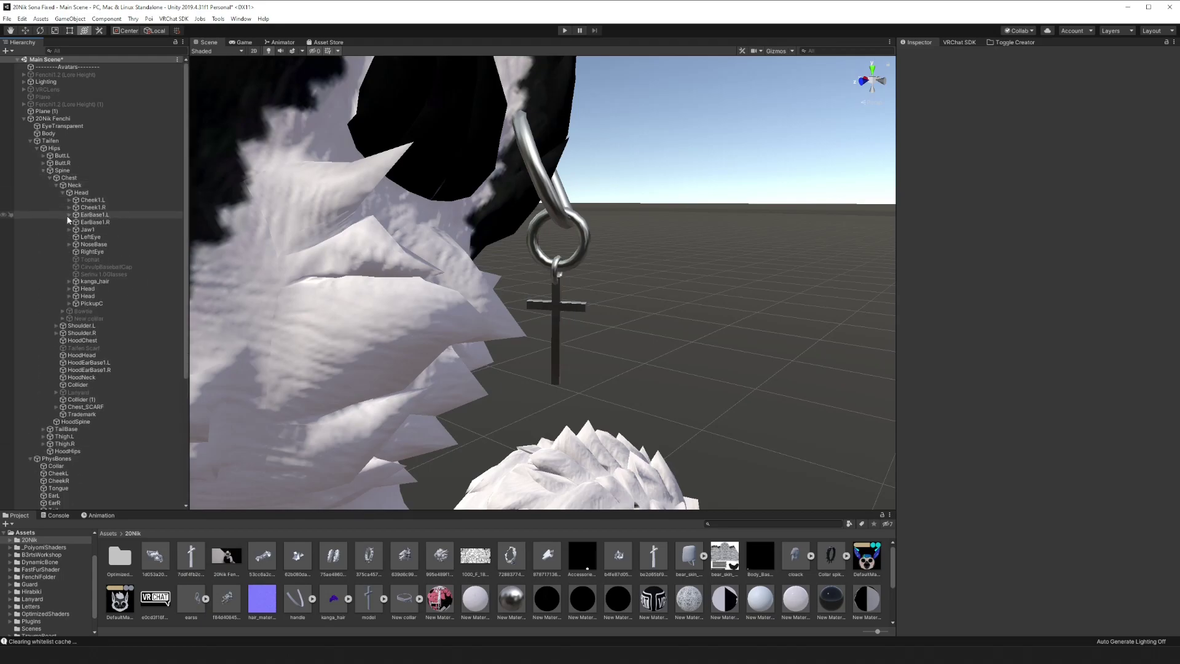
double_click(89, 222)
click(89, 215)
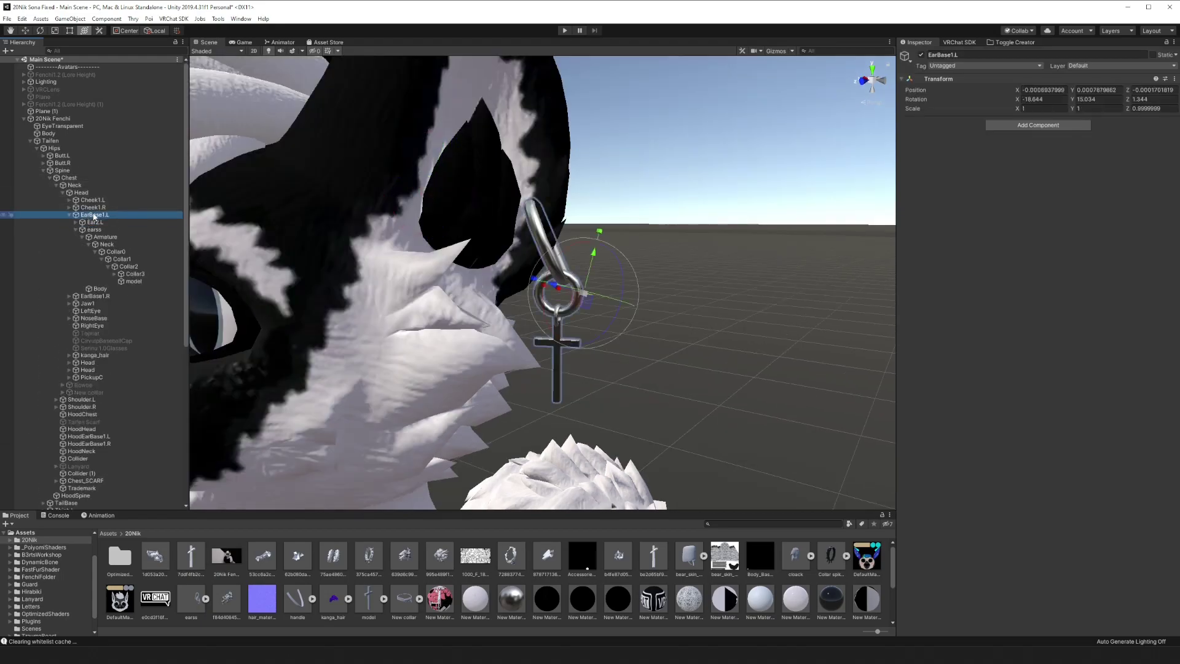
click(87, 222)
click(75, 223)
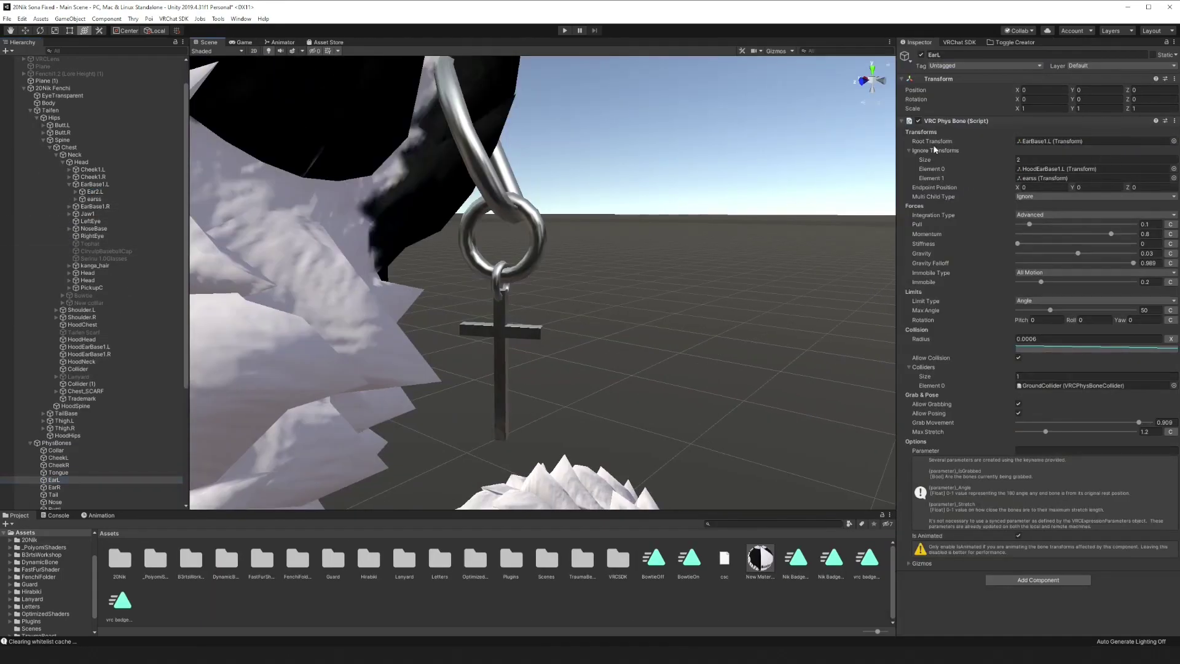
- Examine the Ignore Transforms list of the EarL Phys Bone, including the earss entry, and clear the selection
click(1030, 158)
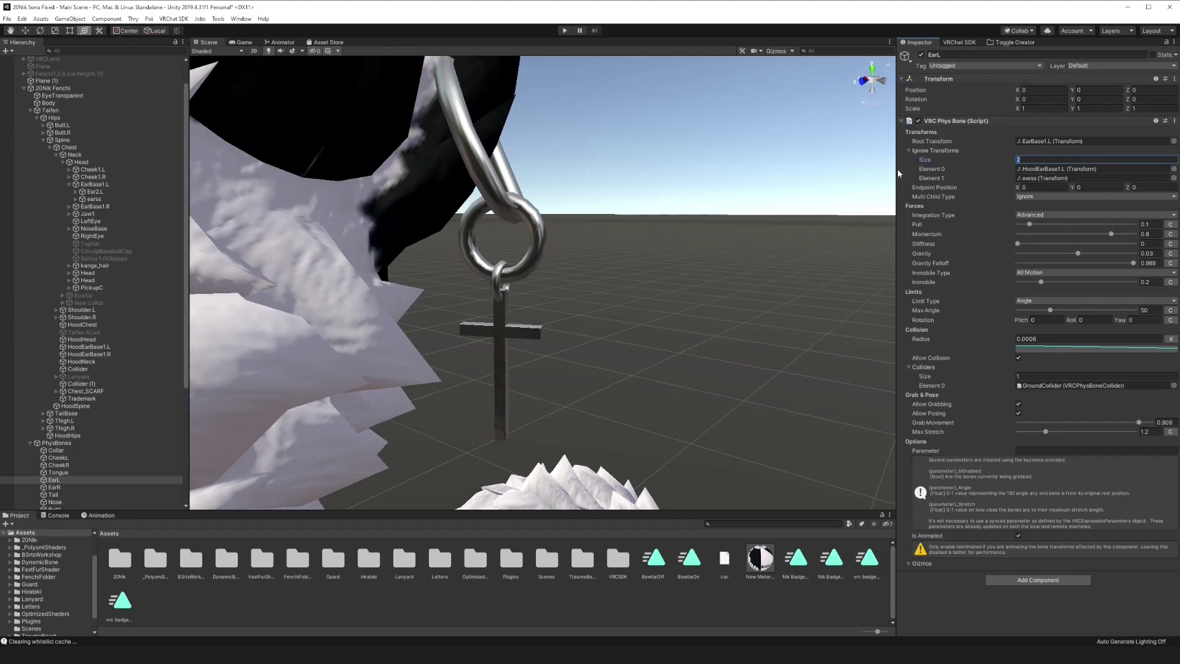
click(692, 258)
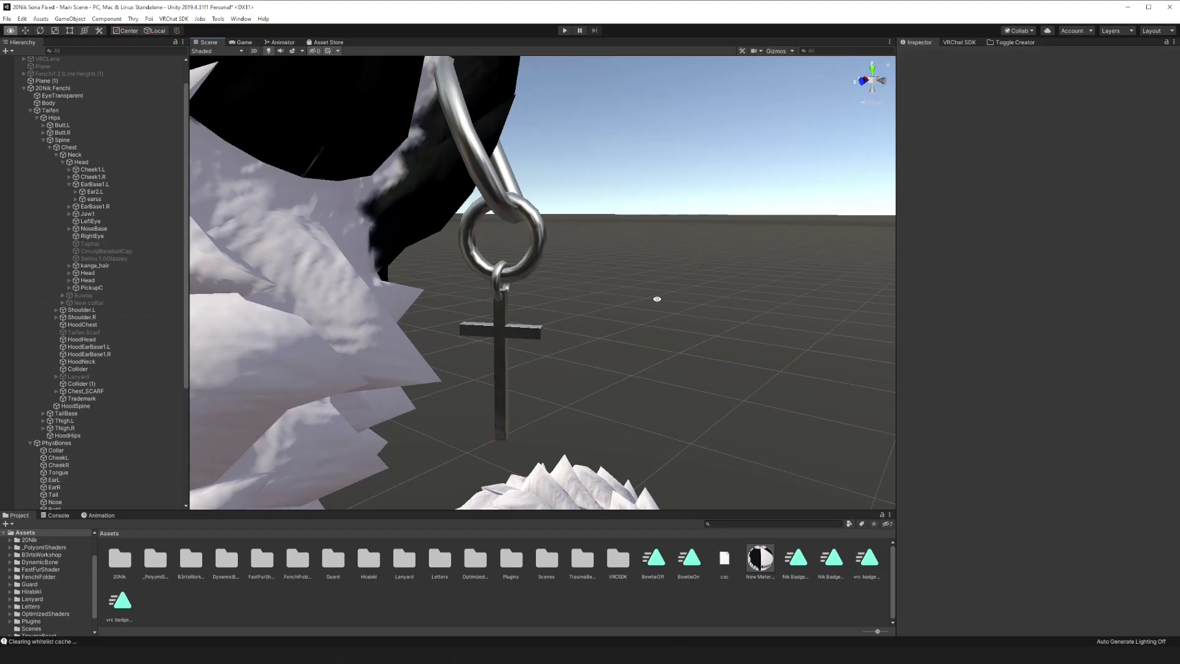